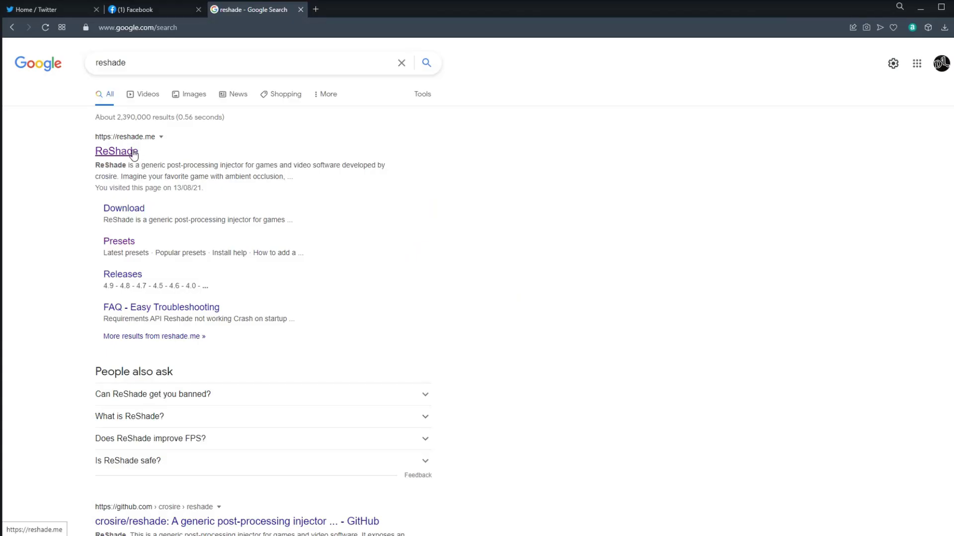
- Try to download the ReShade 4.9.1 setup from the official ReShade website
{"action": "left_click", "coordinate": [132, 153]}
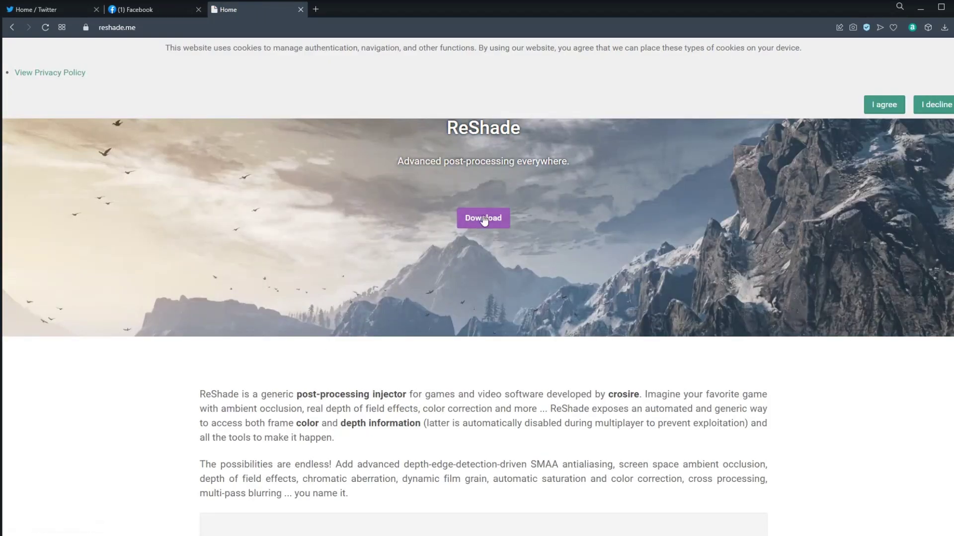
{"action": "left_click", "coordinate": [484, 219]}
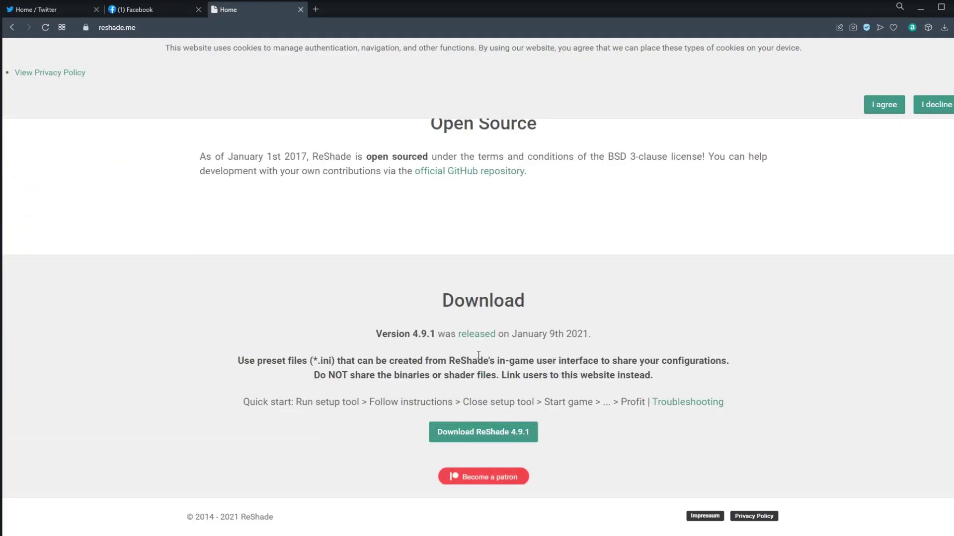
{"action": "left_click", "coordinate": [491, 440]}
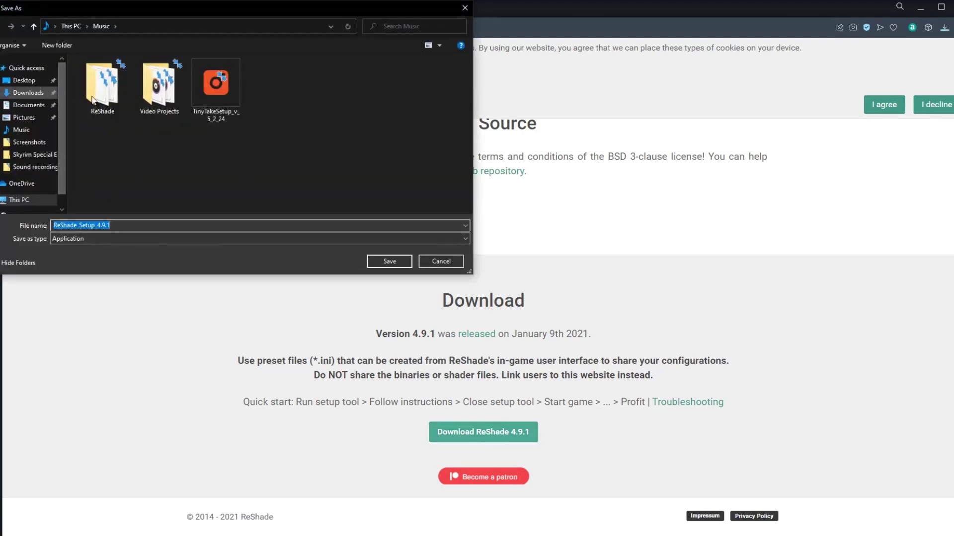
{"action": "left_click", "coordinate": [451, 263]}
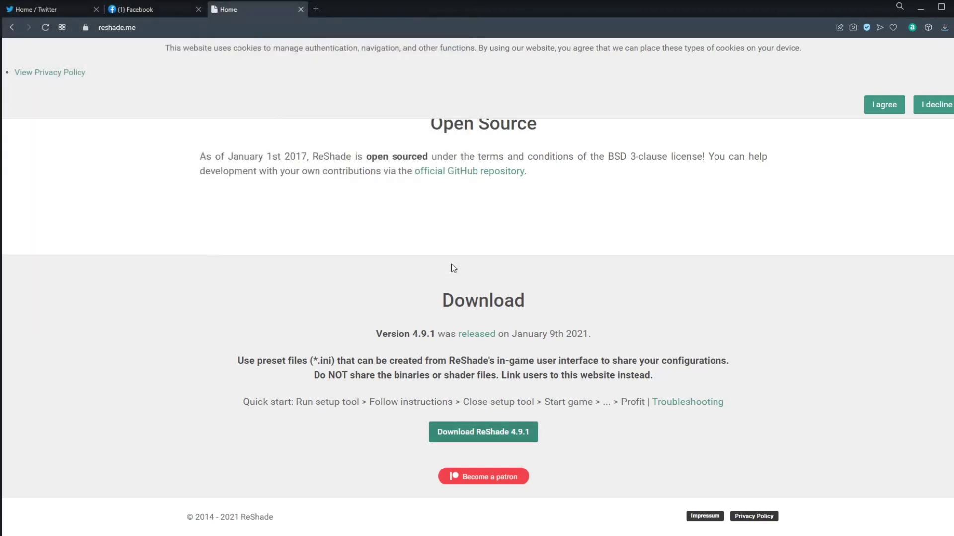
{"action": "left_click", "coordinate": [921, 10]}
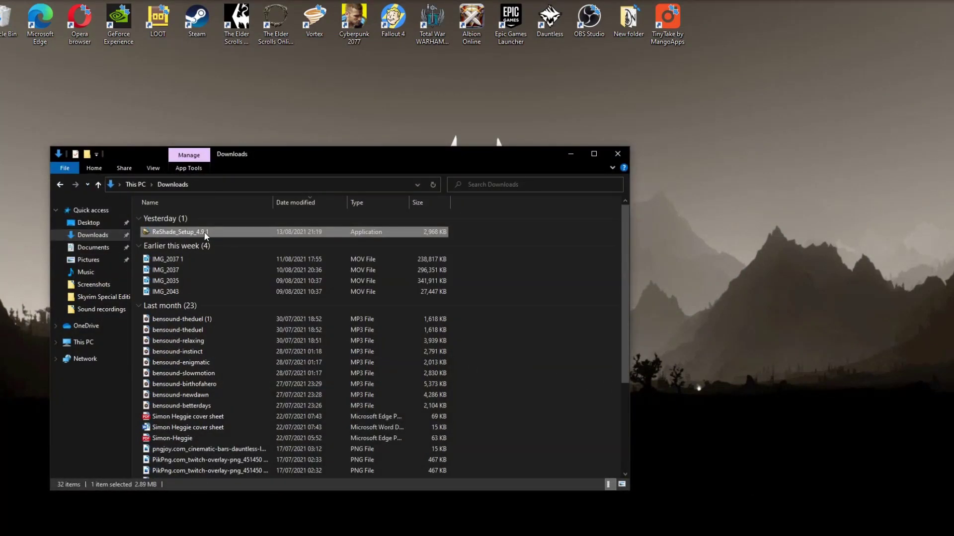
- Run ReShade_Setup_4.9.1 from the Downloads folder and start browsing for a game executable
{"action": "double_click", "coordinate": [208, 231]}
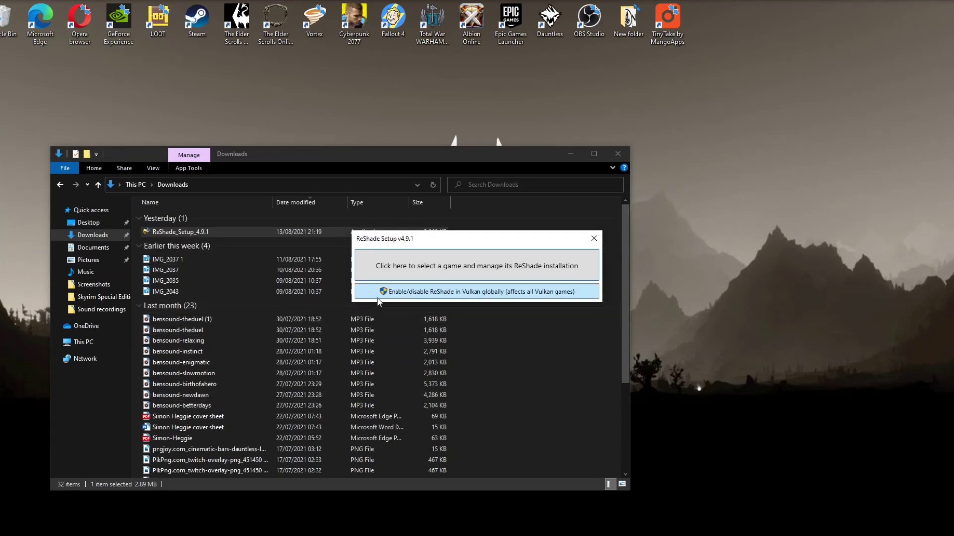
{"action": "left_click", "coordinate": [488, 267]}
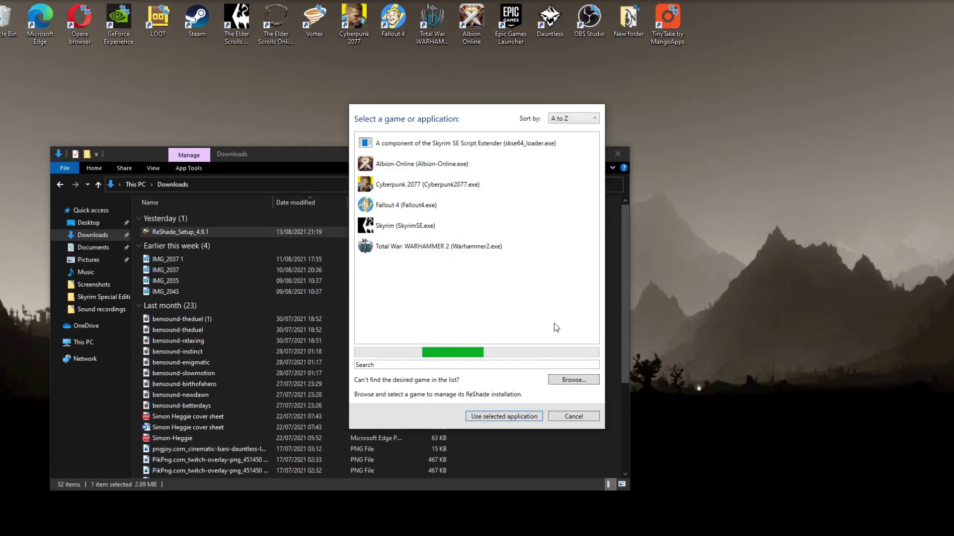
{"action": "left_click", "coordinate": [571, 379]}
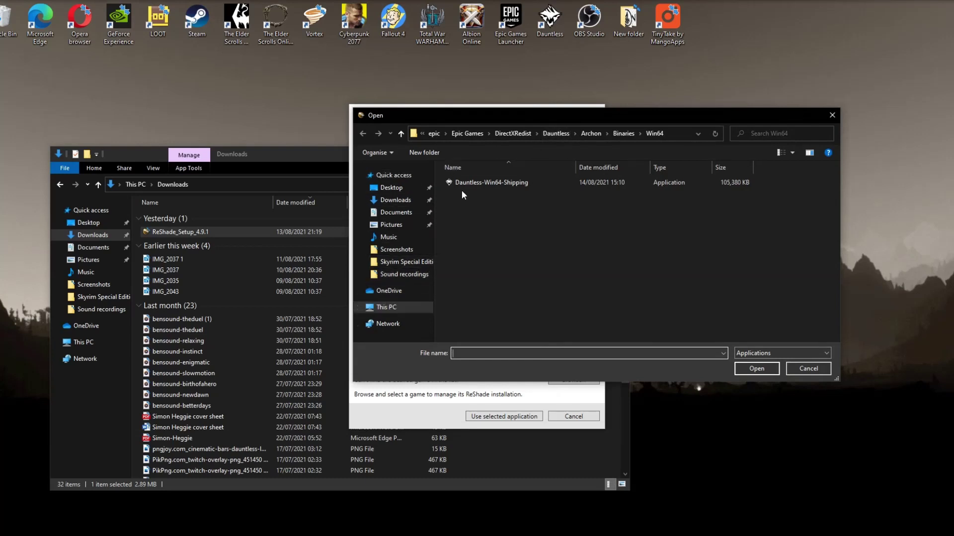
- Select Dauntless-Win64-Shipping from Epic Games/DirectXRedist/Dauntless/Archon/Binaries/Win64 as the game for the ReShade installation
{"action": "left_click", "coordinate": [472, 133]}
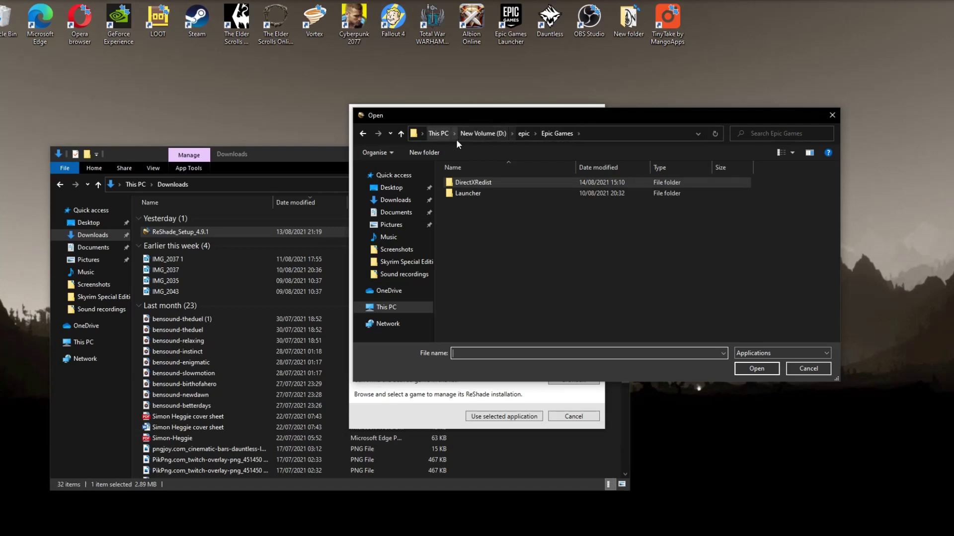
{"action": "double_click", "coordinate": [496, 180]}
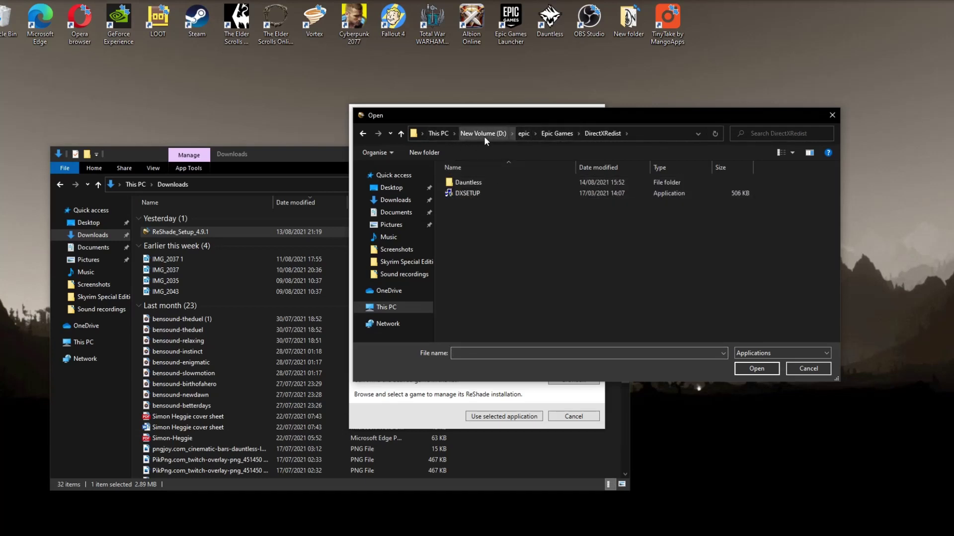
{"action": "double_click", "coordinate": [480, 183]}
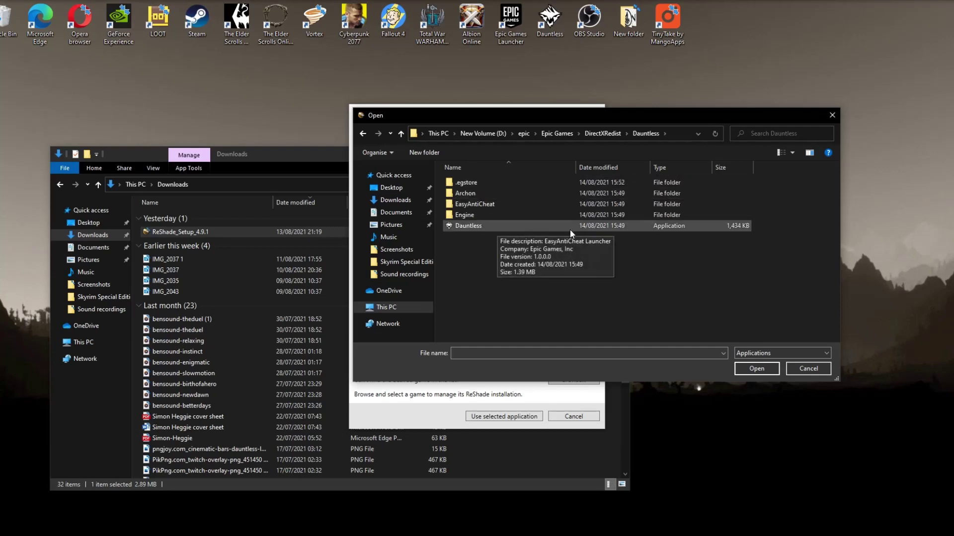
{"action": "double_click", "coordinate": [493, 192]}
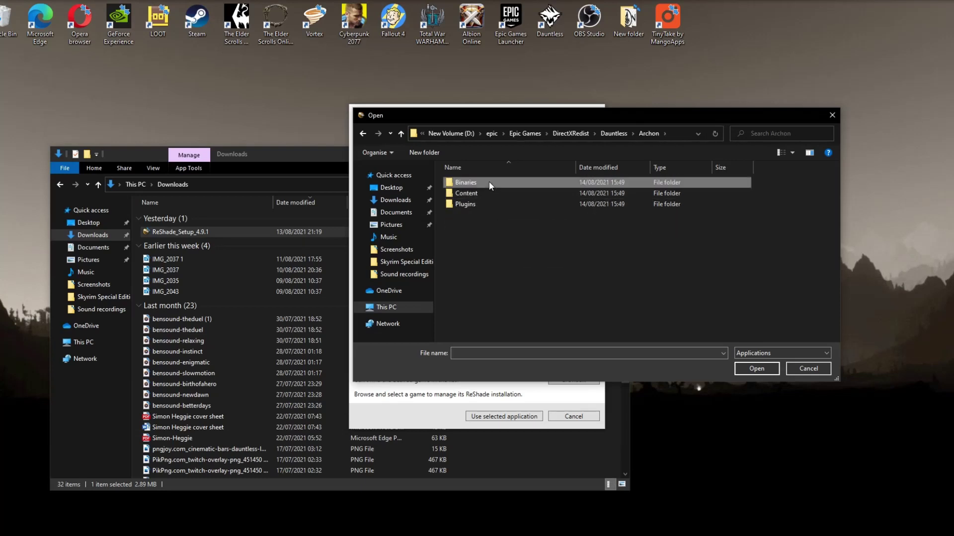
{"action": "double_click", "coordinate": [489, 182]}
{"action": "double_click", "coordinate": [489, 182]}
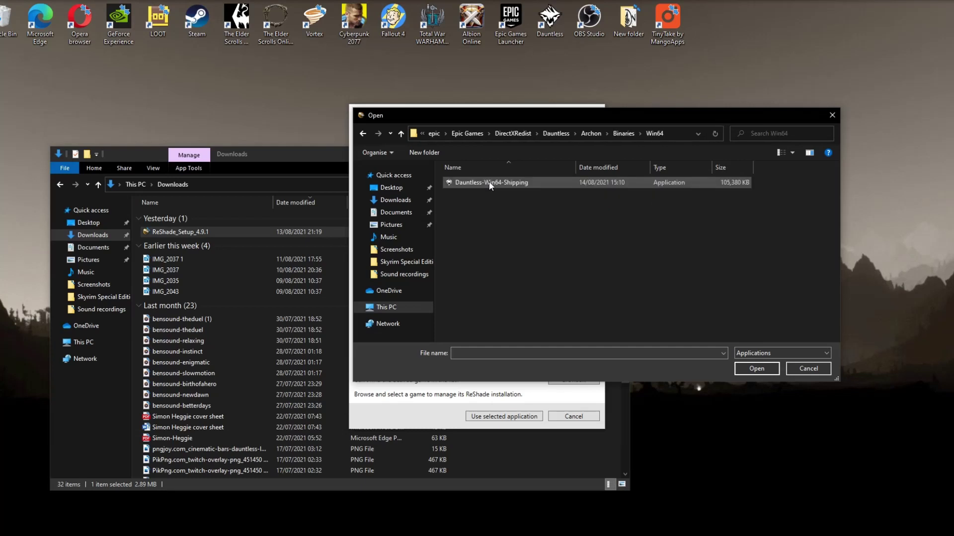
{"action": "left_click", "coordinate": [489, 181]}
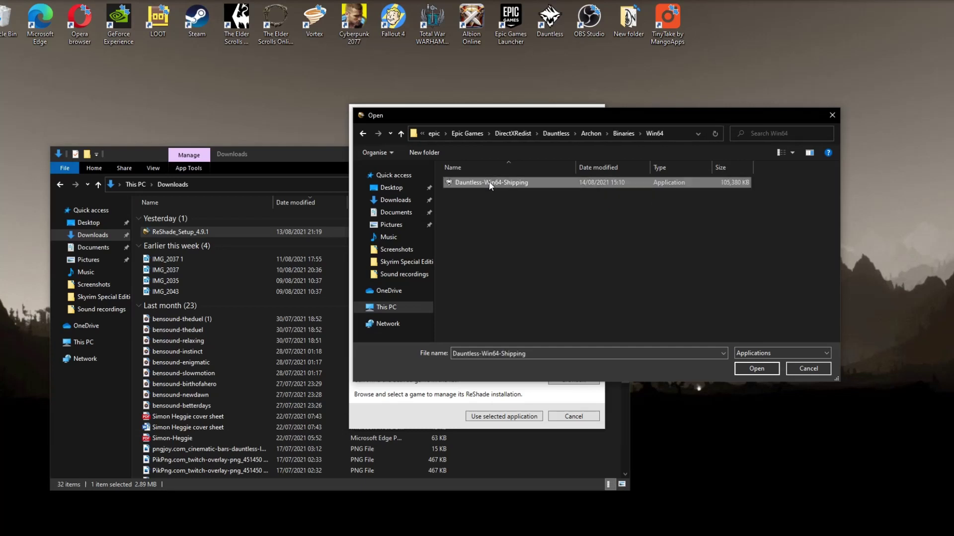
{"action": "left_click", "coordinate": [756, 368]}
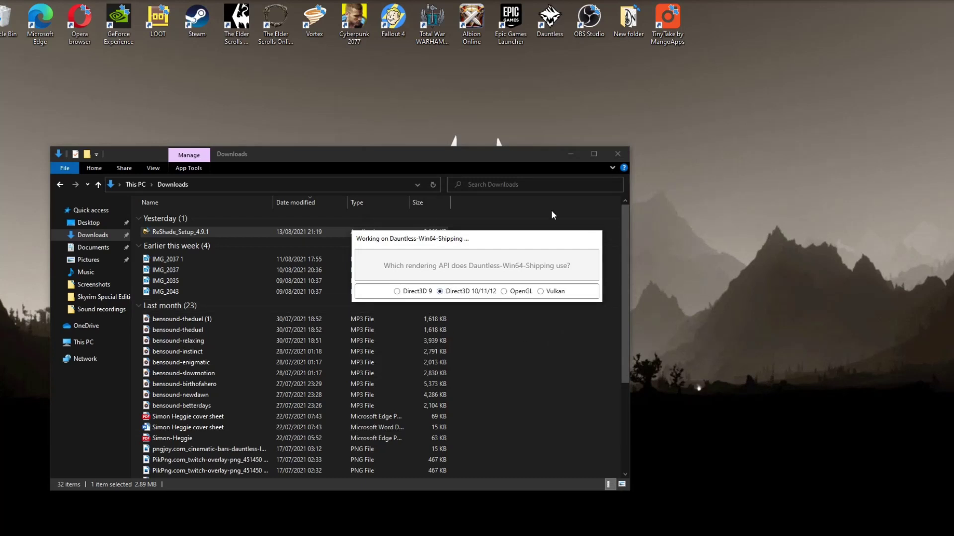
- Choose Direct3D 10/11/12 as the rendering API and install ReShade with all effect packages selected
{"action": "left_click", "coordinate": [570, 155]}
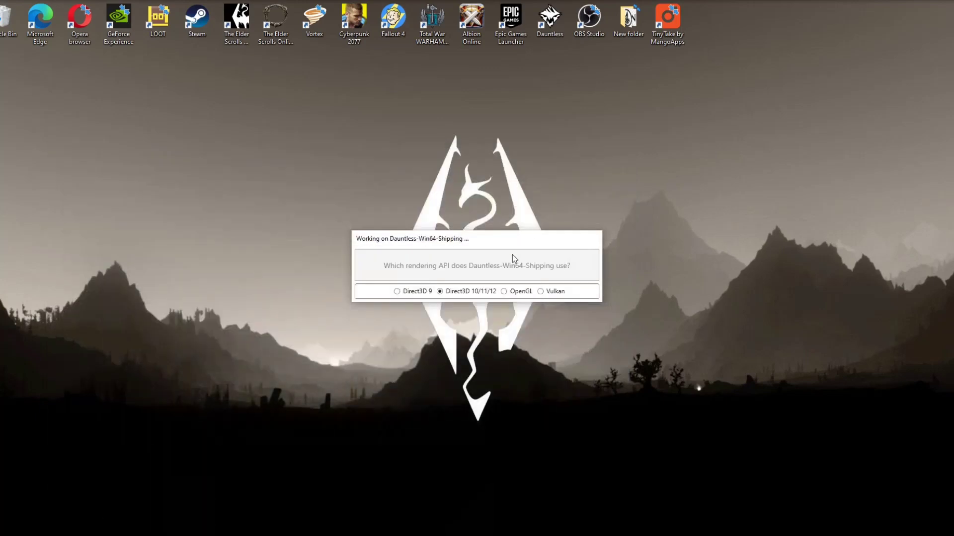
{"action": "left_click", "coordinate": [460, 292]}
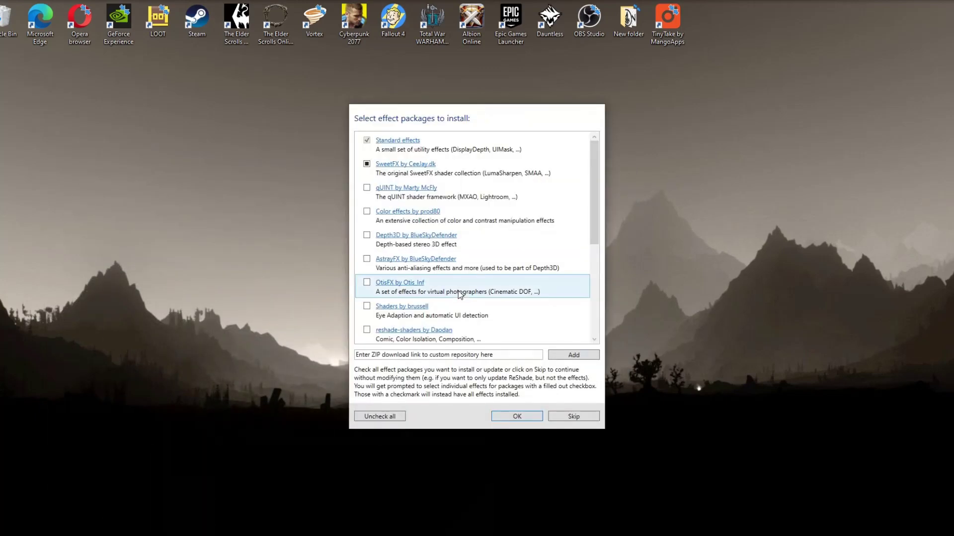
{"action": "scroll", "coordinate": [571, 330], "scroll_direction": "down", "scroll_amount": 5}
{"action": "scroll", "coordinate": [437, 330], "scroll_direction": "up", "scroll_amount": 5}
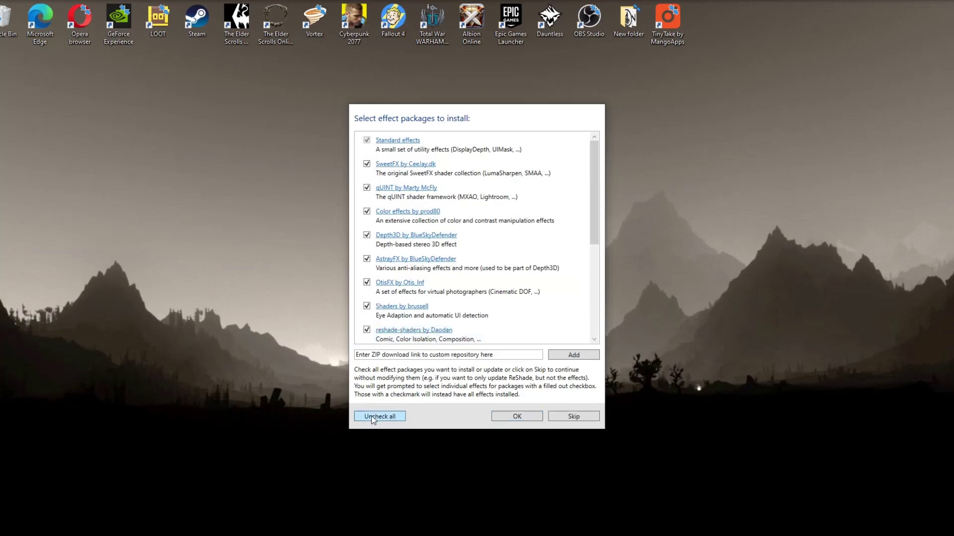
{"action": "scroll", "coordinate": [422, 248], "scroll_direction": "down", "scroll_amount": 5}
{"action": "scroll", "coordinate": [458, 299], "scroll_direction": "up", "scroll_amount": 5}
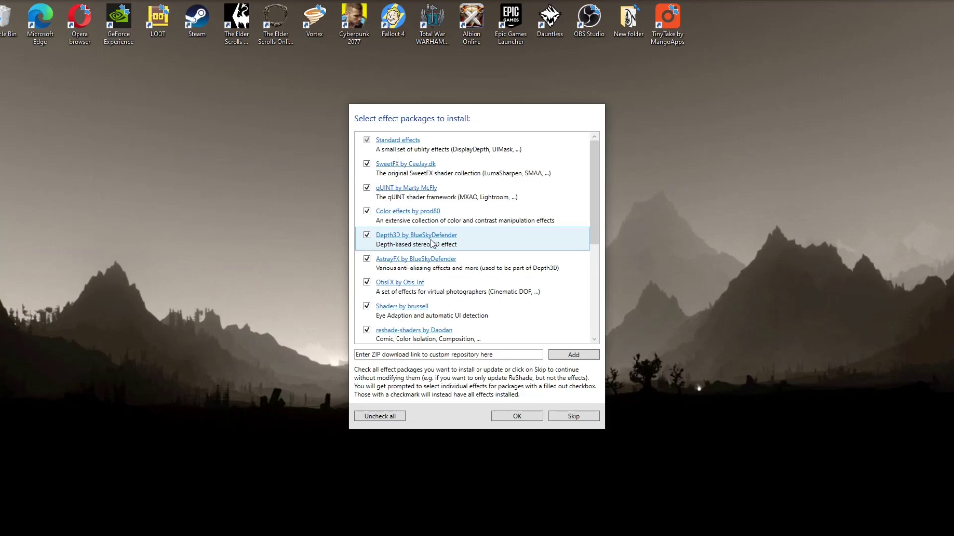
{"action": "left_click", "coordinate": [526, 416]}
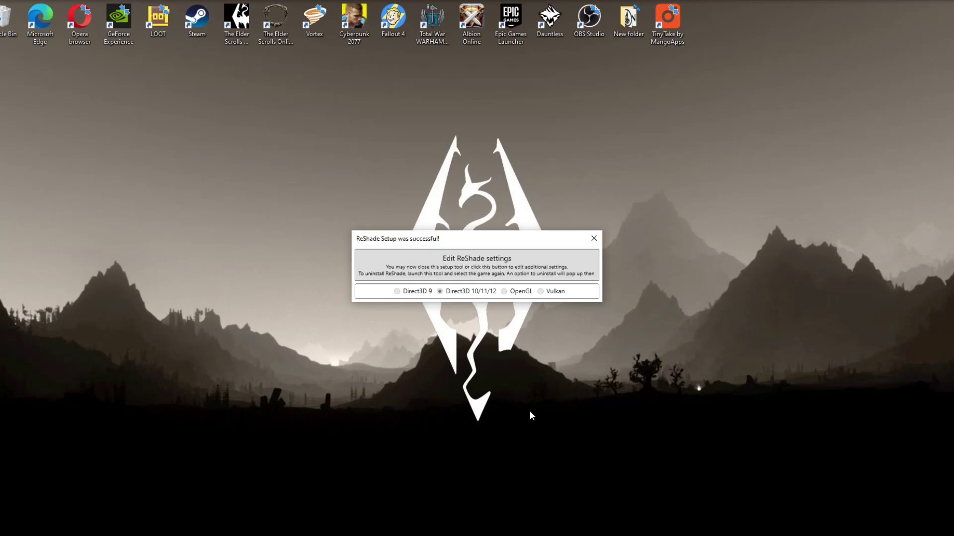
{"action": "left_click", "coordinate": [593, 239]}
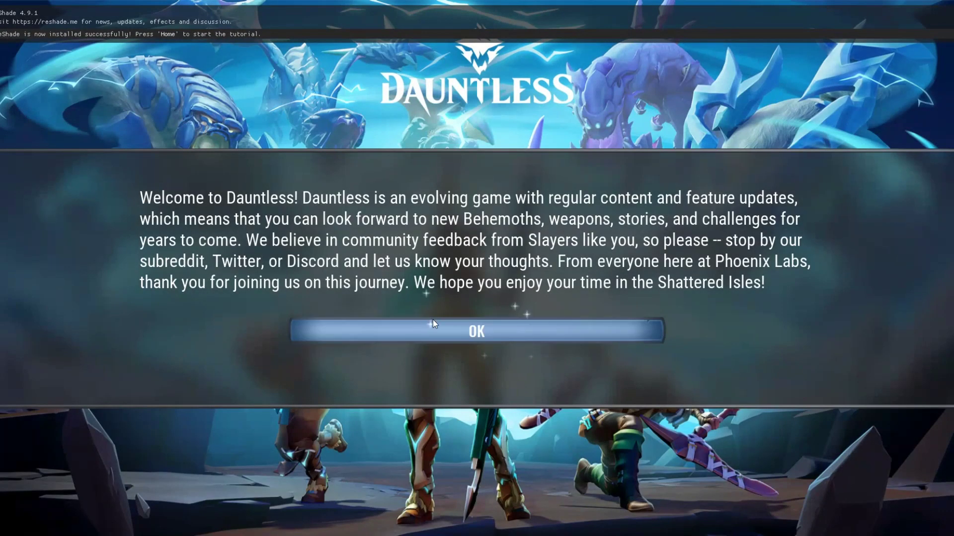
- Dismiss the Dauntless welcome message and disable the AdaptiveSharpen and Levels effects in the ReShade overlay
{"action": "left_click", "coordinate": [433, 321]}
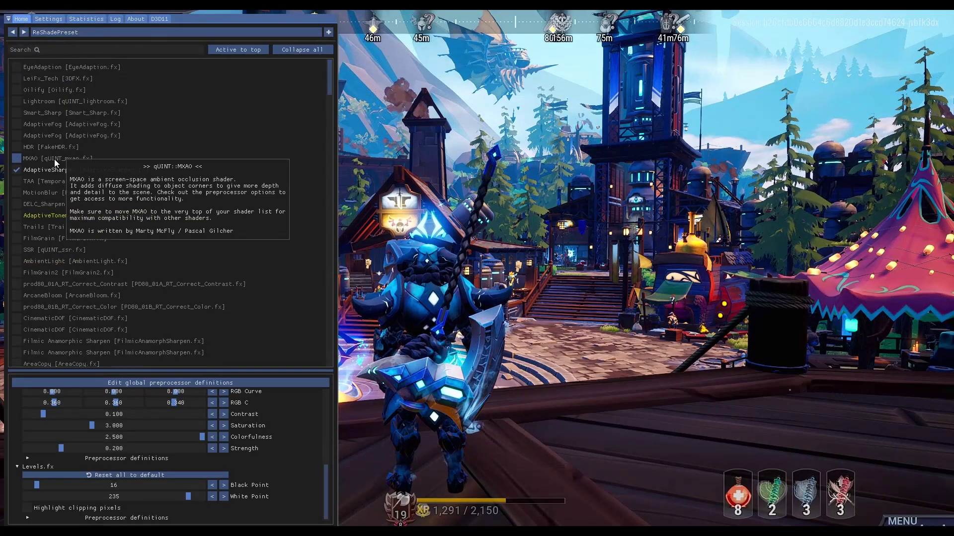
{"action": "left_click", "coordinate": [30, 169]}
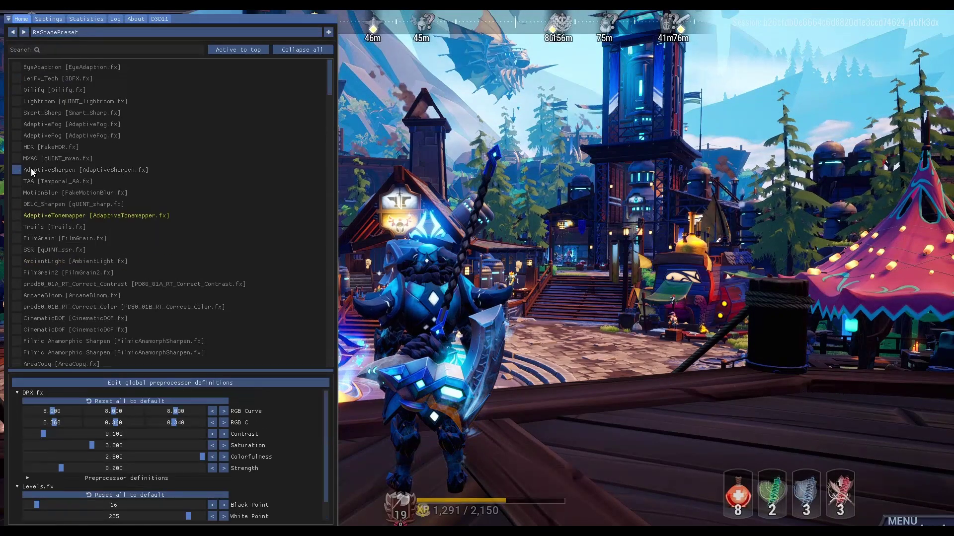
{"action": "left_click", "coordinate": [56, 49]}
{"action": "type", "text": "leve"}
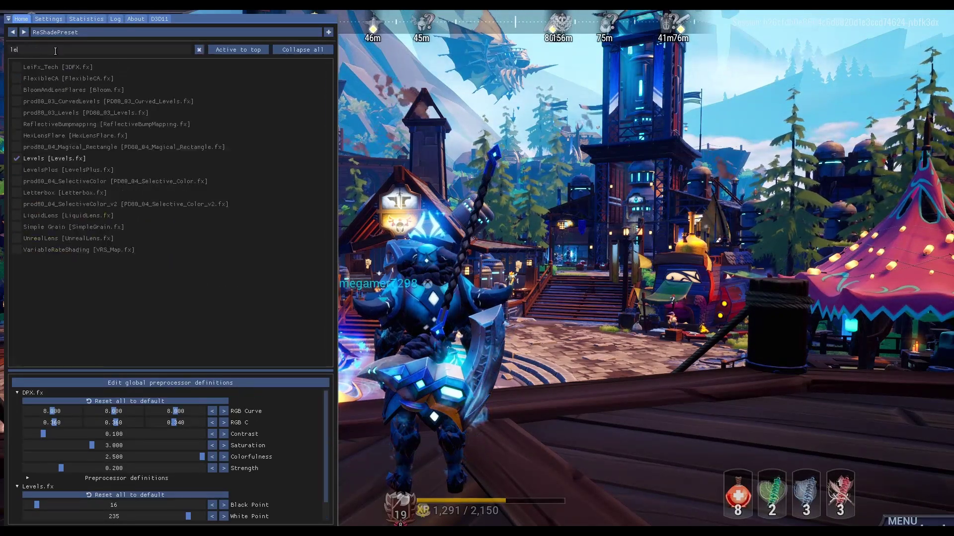
{"action": "left_click", "coordinate": [49, 89]}
- Filter the effect list by "x", disable the DPX effect and close the ReShade overlay
{"action": "double_click", "coordinate": [54, 50]}
{"action": "key", "text": "BackSpace"}
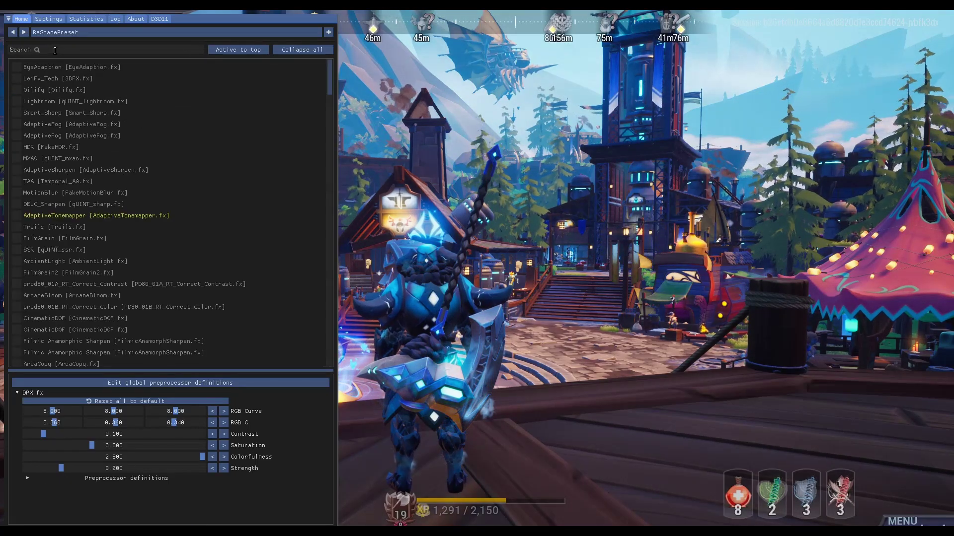
{"action": "key", "text": "ctrl+z"}
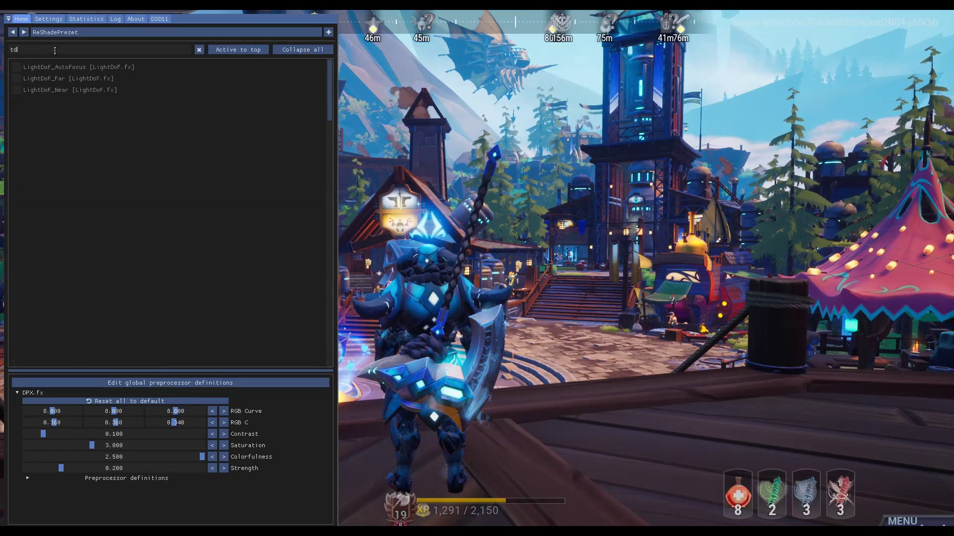
{"action": "key", "text": "BackSpace"}
{"action": "type", "text": "x"}
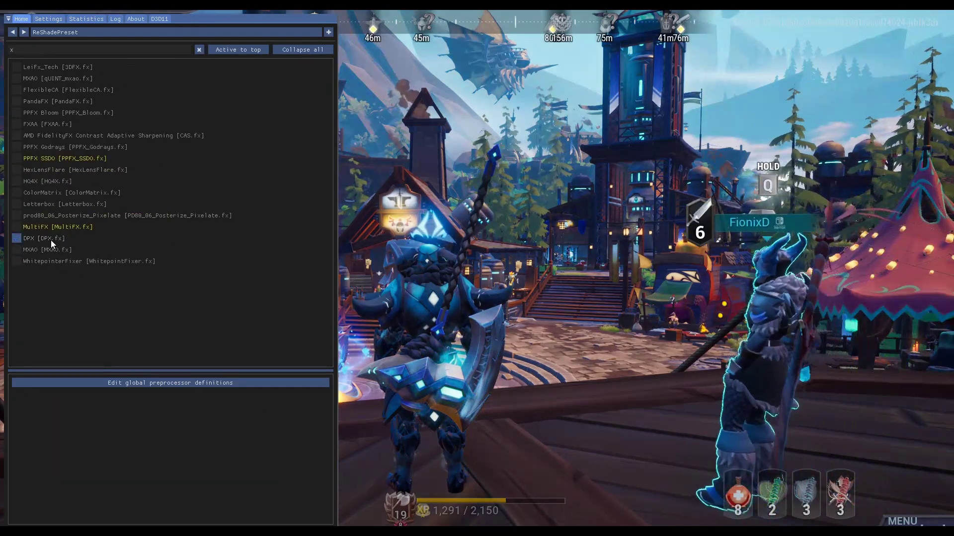
{"action": "key", "text": "Home"}
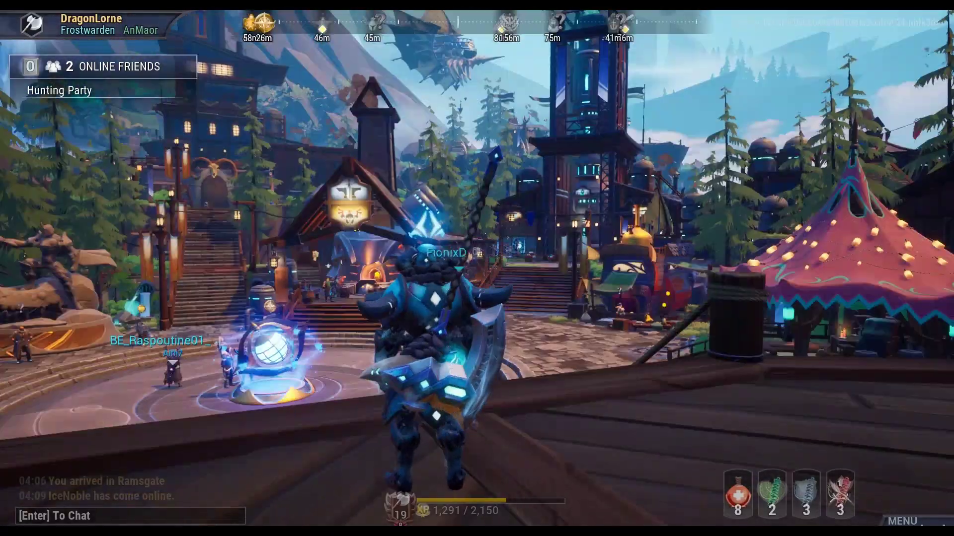
- Walk the character toward the glowing globe and enable AdaptiveSharpen in the ReShade overlay, filtering the effects by "adapt"
{"action": "key", "text": "w"}
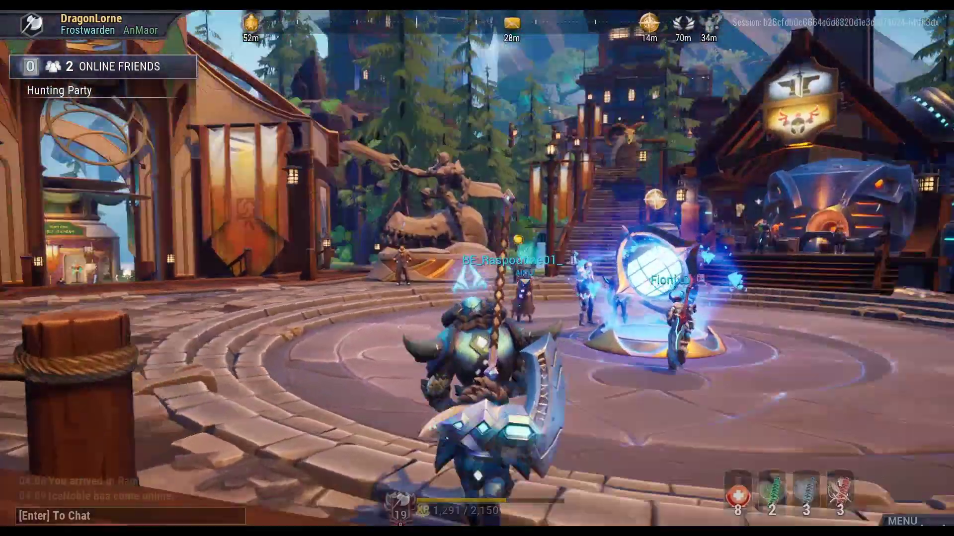
{"action": "key", "text": "Home"}
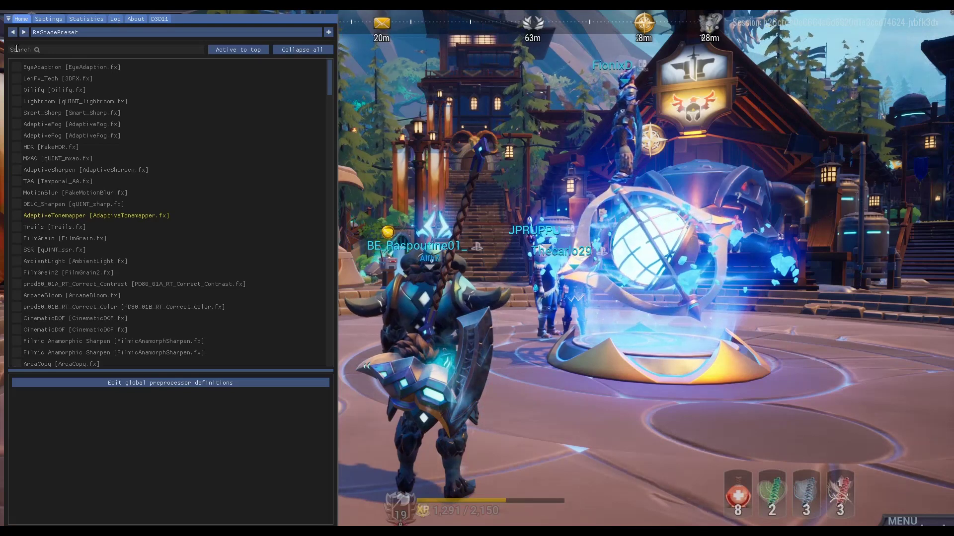
{"action": "left_click", "coordinate": [16, 50]}
{"action": "type", "text": "adapt"}
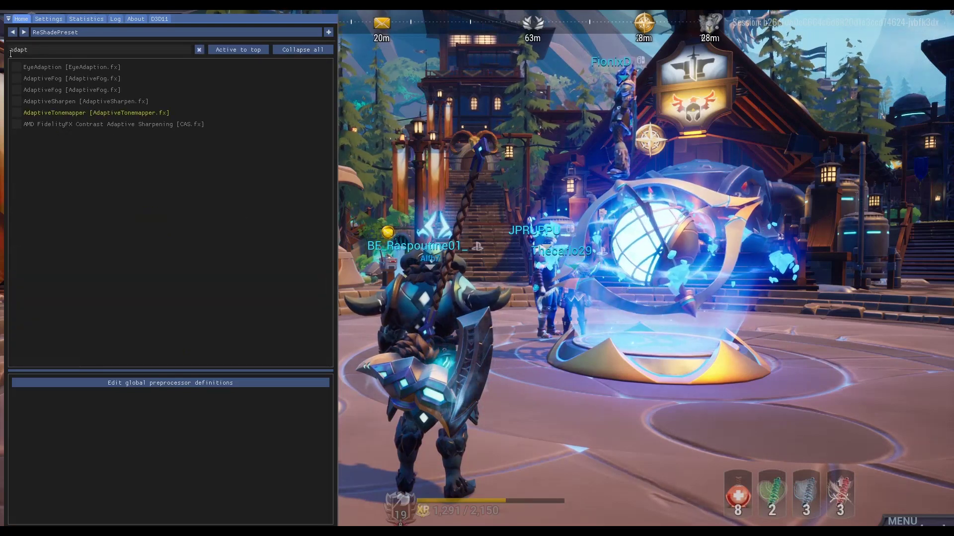
{"action": "left_click", "coordinate": [32, 99]}
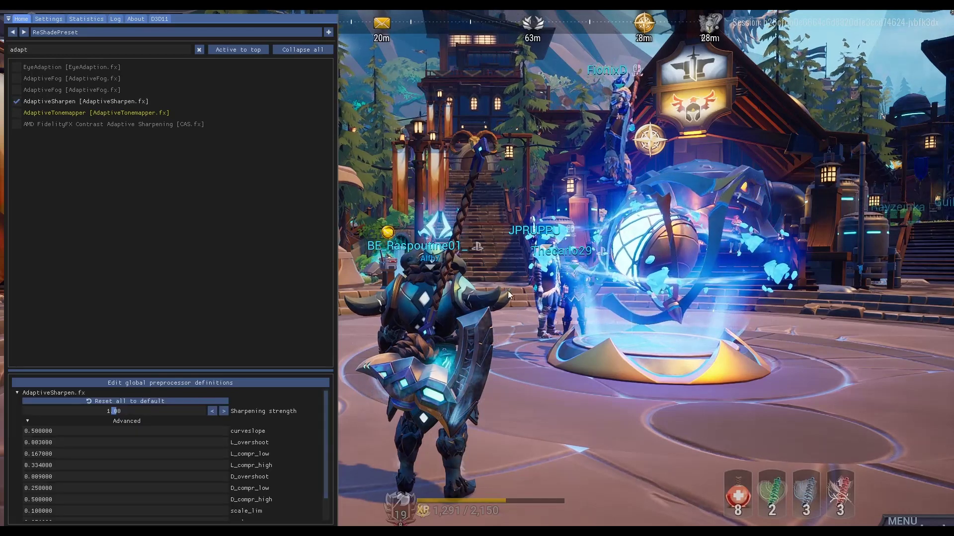
- Filter the effects by "dpx" and enable DPX, toggling it off and on to compare the picture
{"action": "double_click", "coordinate": [22, 49]}
{"action": "type", "text": "dpx"}
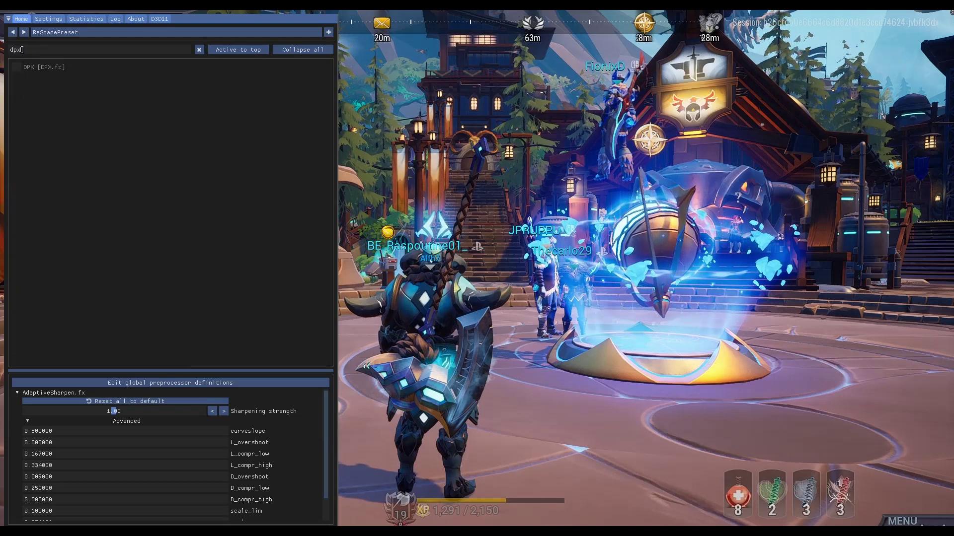
{"action": "left_click", "coordinate": [50, 65]}
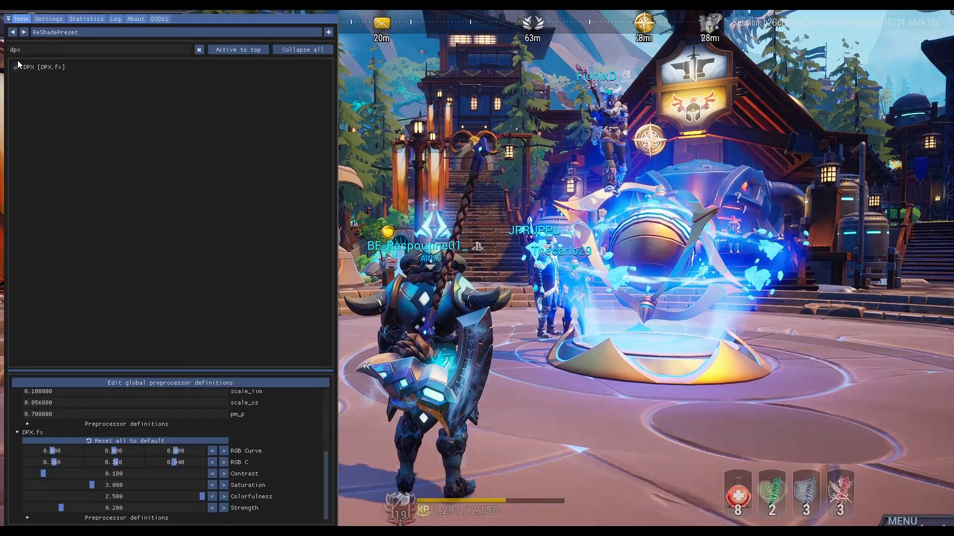
{"action": "left_click", "coordinate": [31, 69]}
{"action": "left_click", "coordinate": [31, 67]}
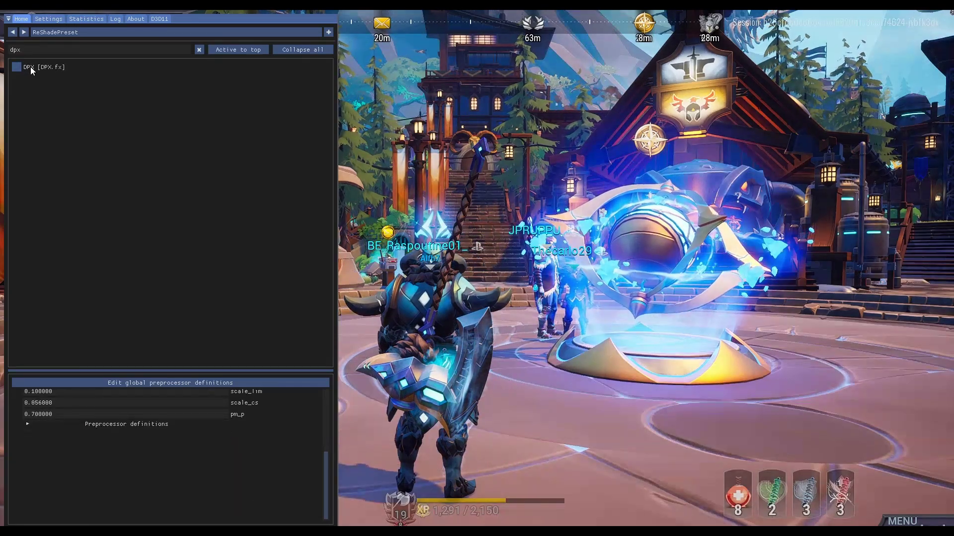
{"action": "left_click", "coordinate": [31, 67]}
{"action": "left_click", "coordinate": [30, 66]}
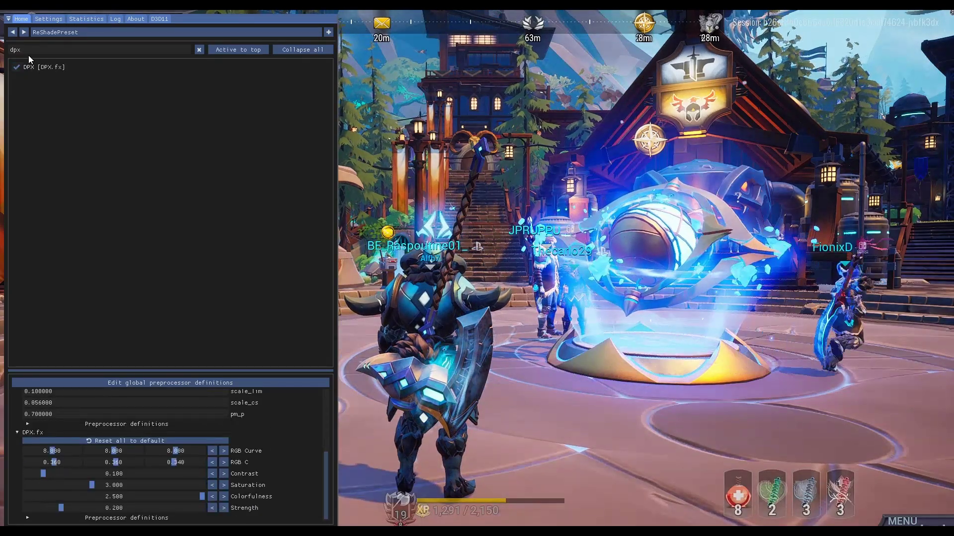
- Filter the effects by "lev" and enable the Levels effect from Levels.fx, toggling it to compare the picture
{"action": "double_click", "coordinate": [25, 46]}
{"action": "type", "text": "l"}
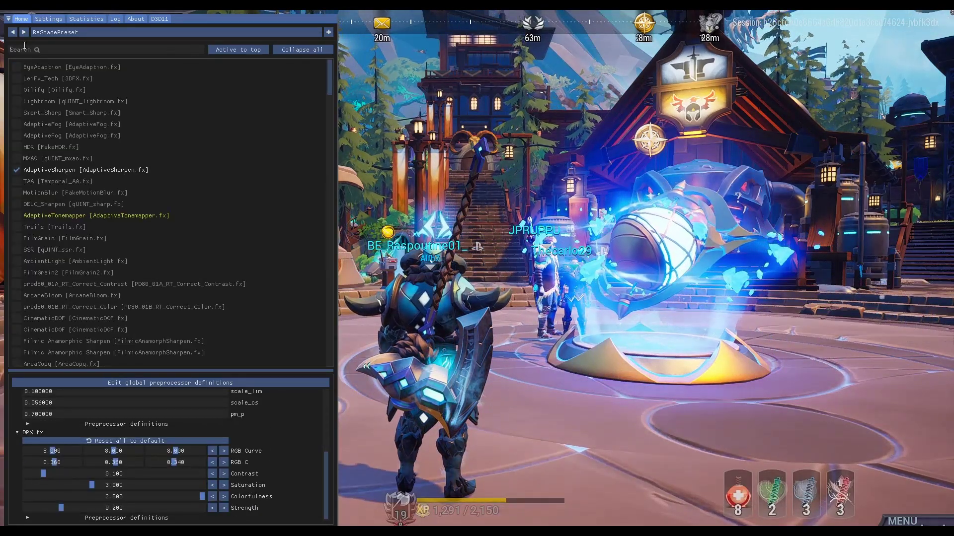
{"action": "type", "text": "ev"}
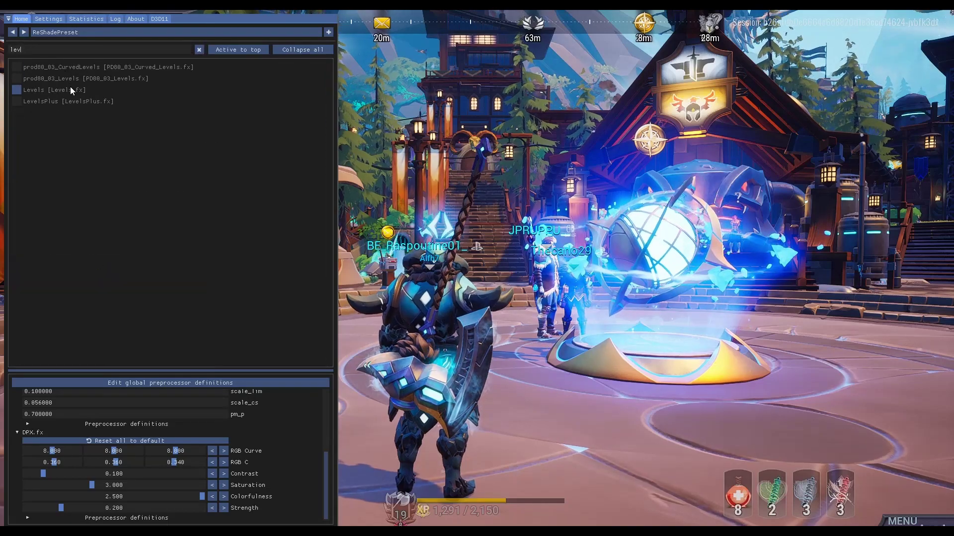
{"action": "left_click", "coordinate": [70, 88]}
{"action": "left_click", "coordinate": [70, 87]}
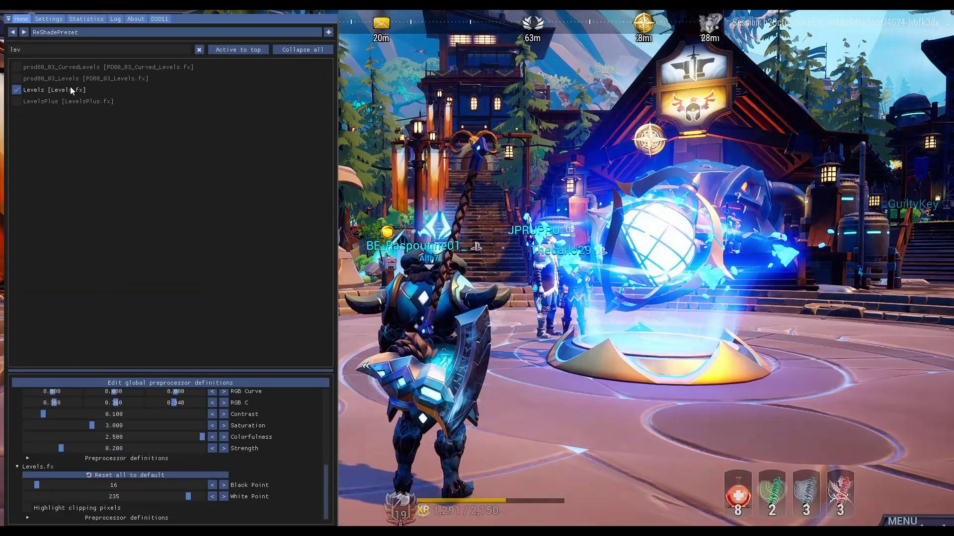
{"action": "left_click", "coordinate": [70, 89]}
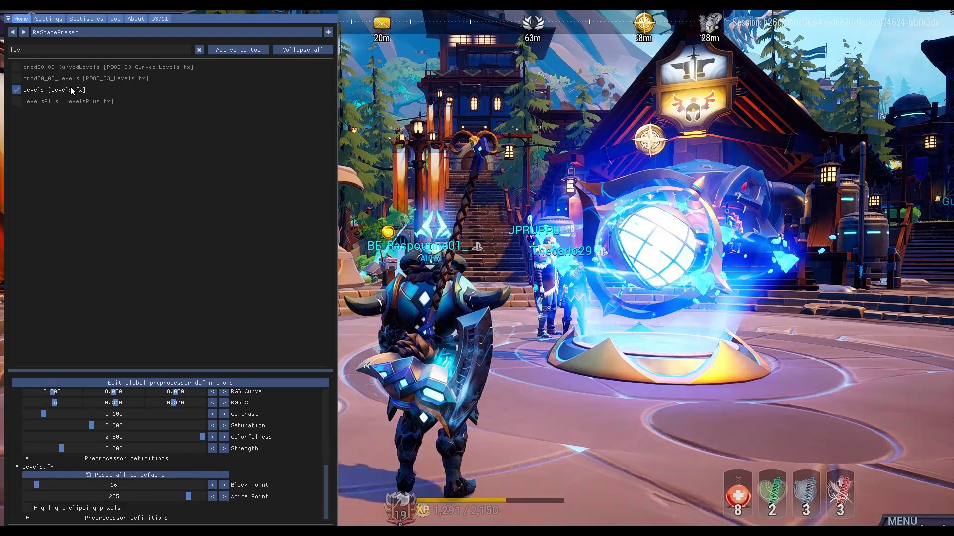
- Clear the effect filter, try the HDR and Smart_Sharp effects and switch both off again
{"action": "left_click", "coordinate": [51, 50]}
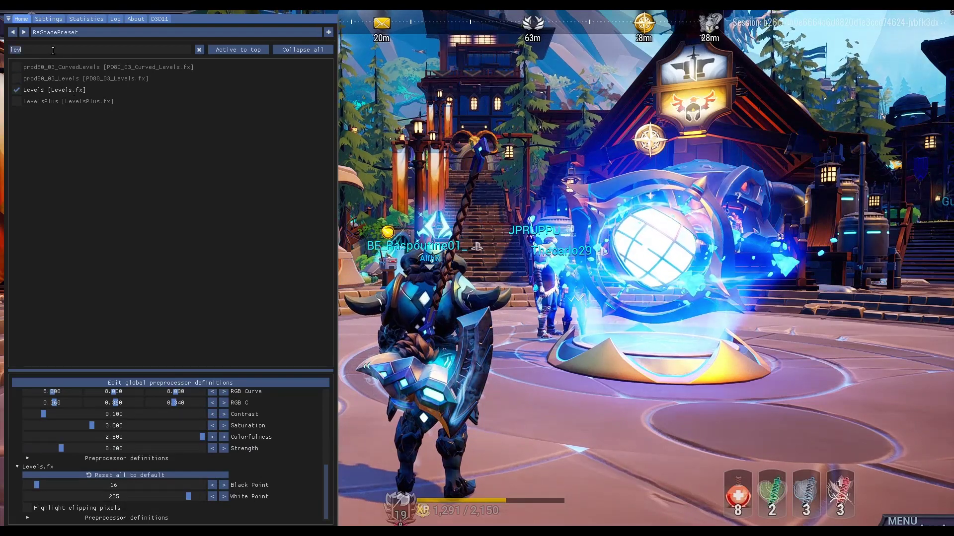
{"action": "key", "text": "BackSpace"}
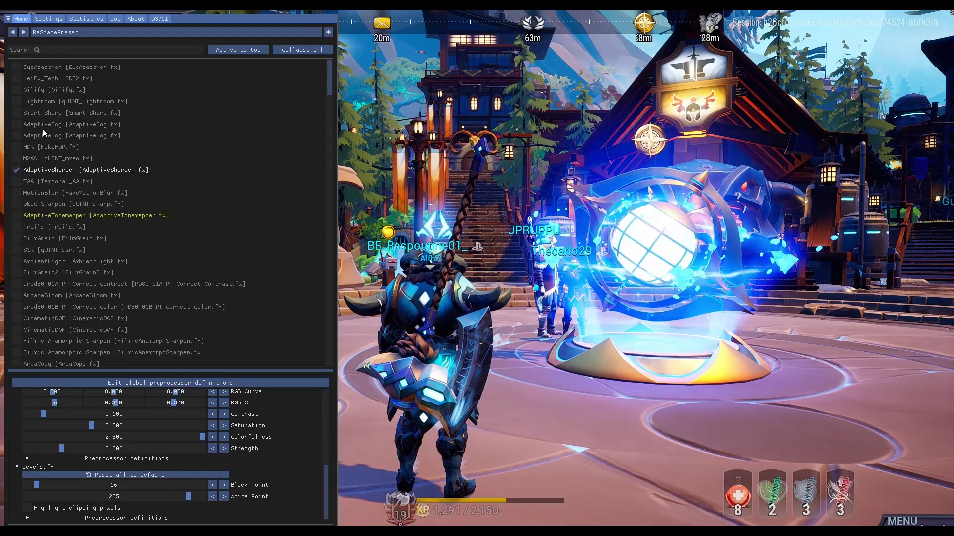
{"action": "left_click", "coordinate": [40, 148]}
{"action": "left_click", "coordinate": [40, 148]}
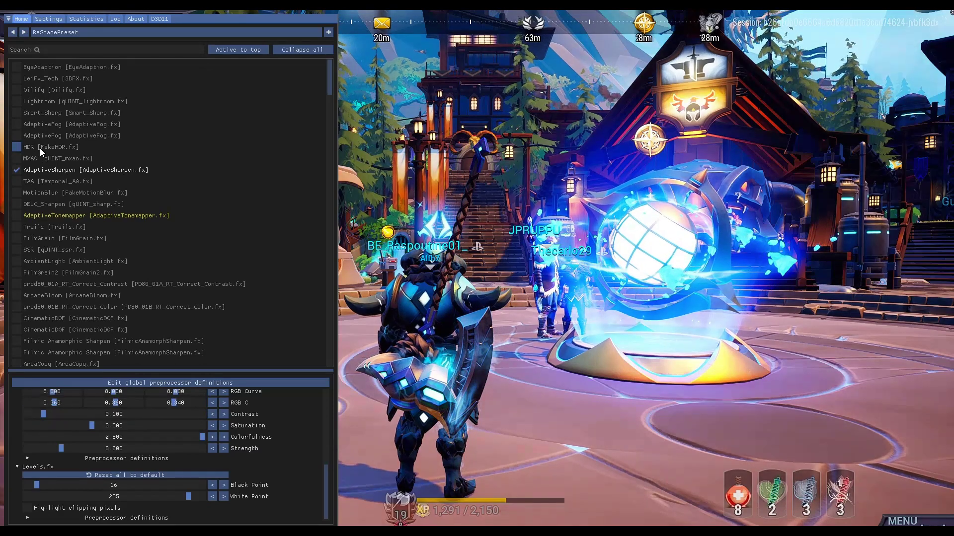
{"action": "left_click", "coordinate": [37, 114]}
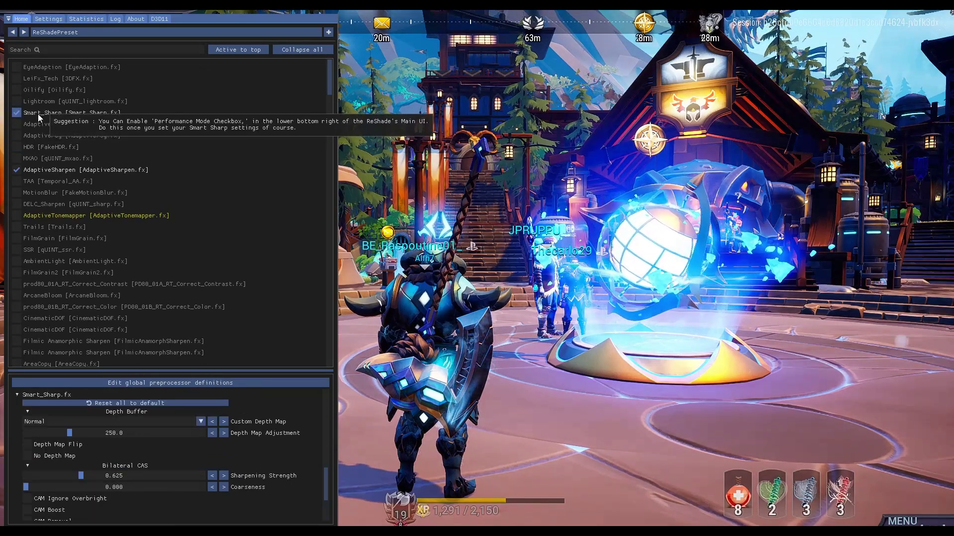
{"action": "left_click", "coordinate": [38, 114]}
{"action": "left_click", "coordinate": [35, 93]}
{"action": "left_click", "coordinate": [34, 93]}
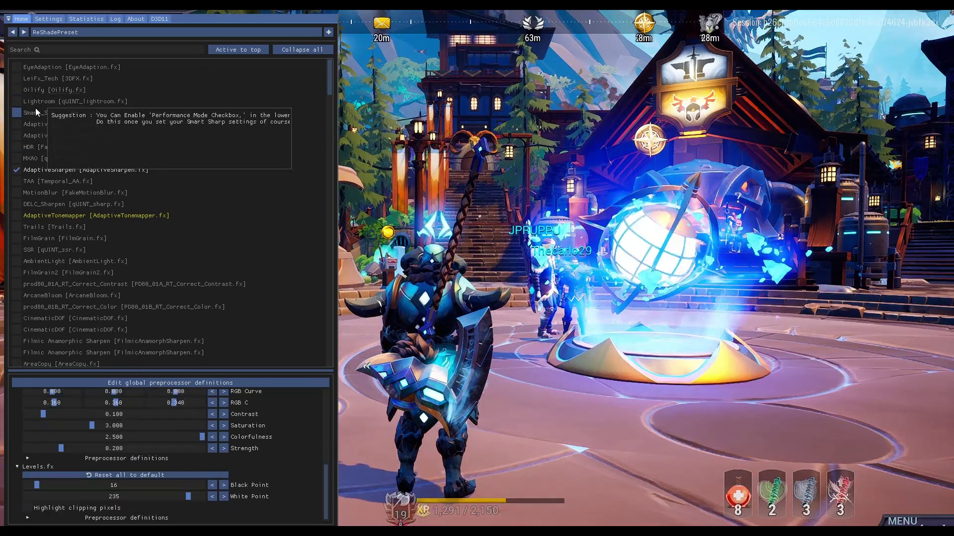
{"action": "scroll", "coordinate": [131, 290], "scroll_direction": "down", "scroll_amount": 10}
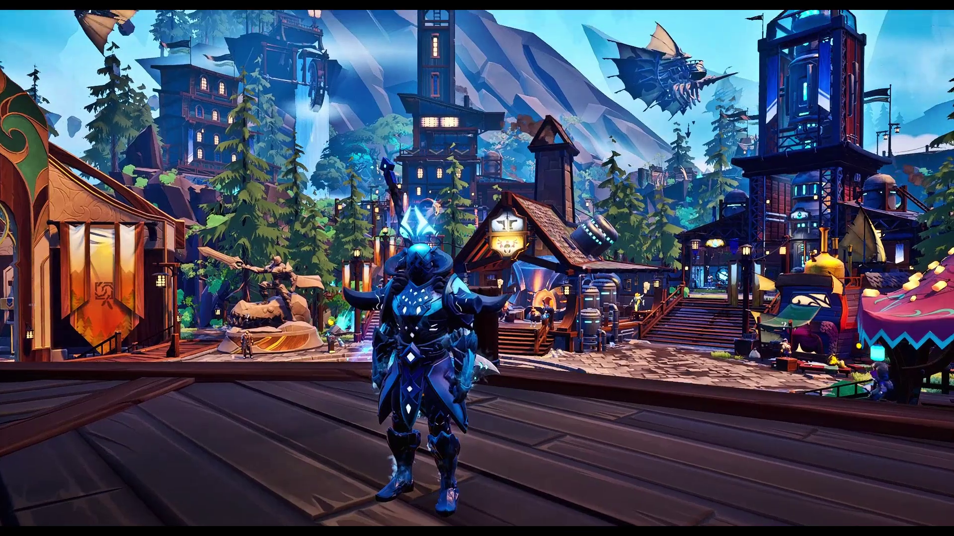
{"action": "key", "text": "super"}
{"action": "left_click", "coordinate": [661, 163]}
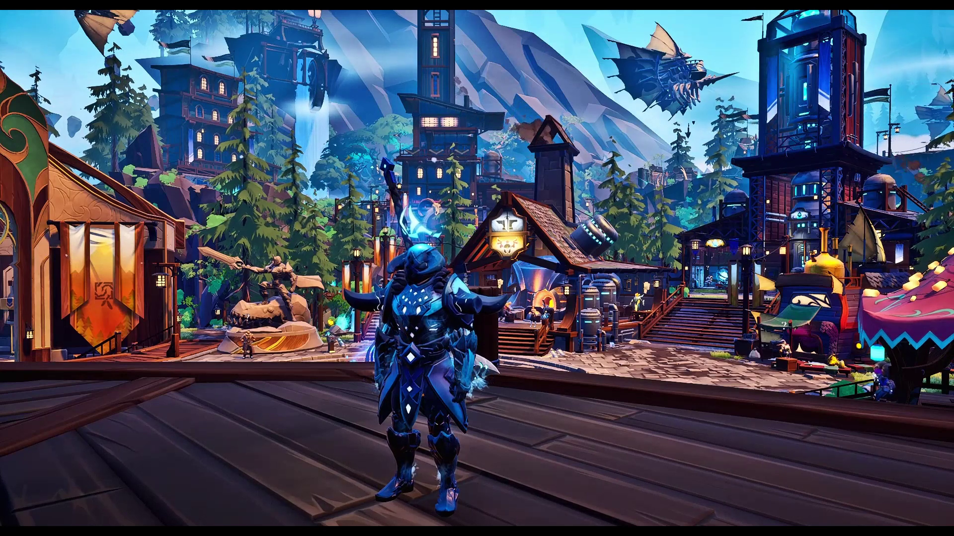
{"action": "key", "text": "Home"}
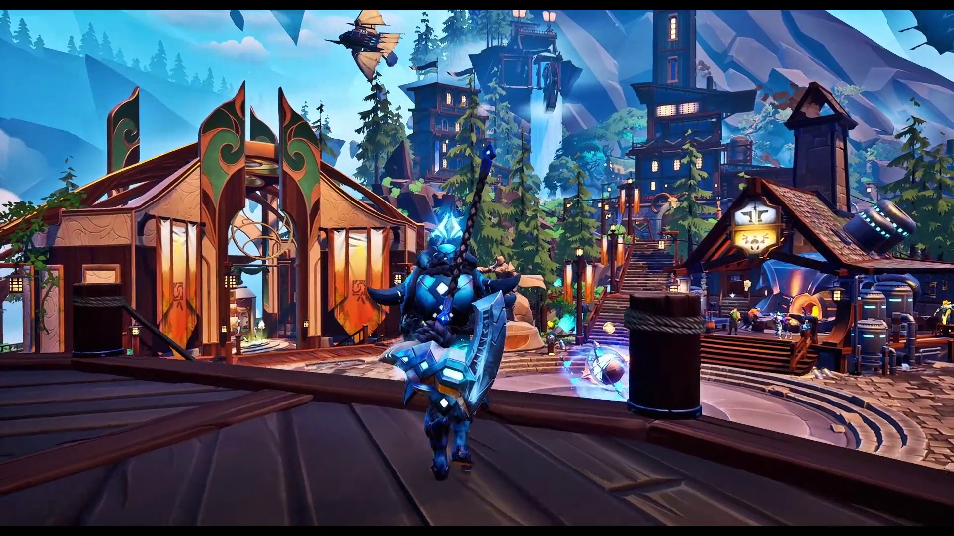
- Run the character from the wooden platform across the plaza to the stone stairs to examine the enhanced visuals
{"action": "key", "text": "w"}
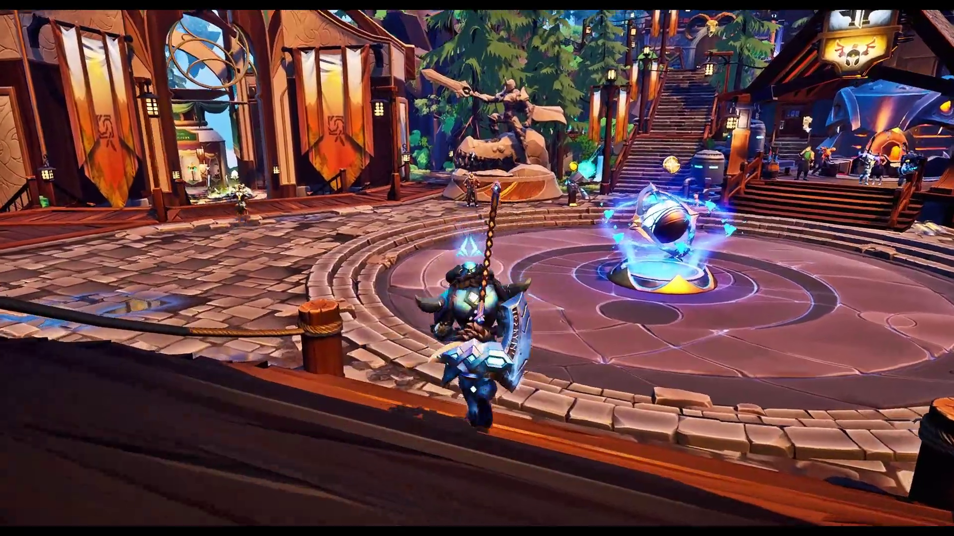
{"action": "key", "text": "w"}
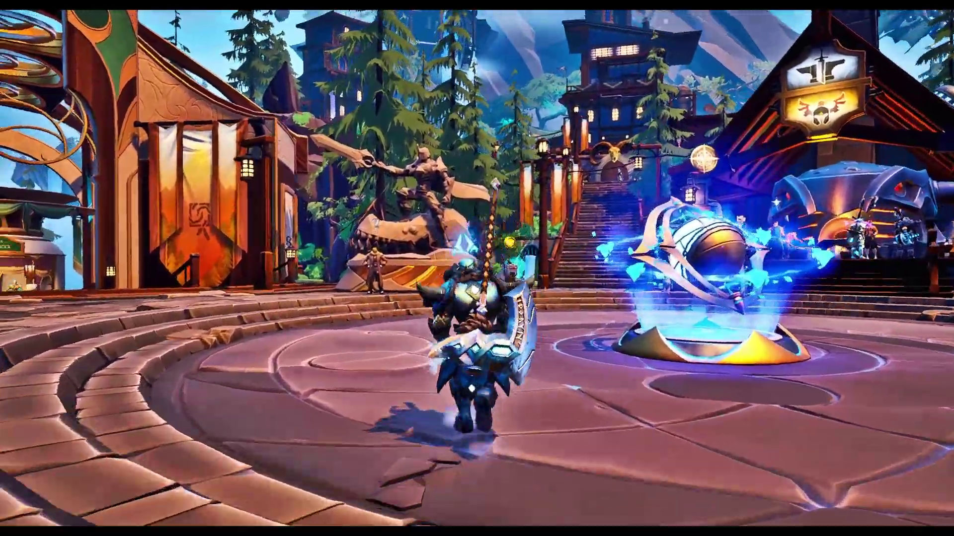
{"action": "key", "text": "w"}
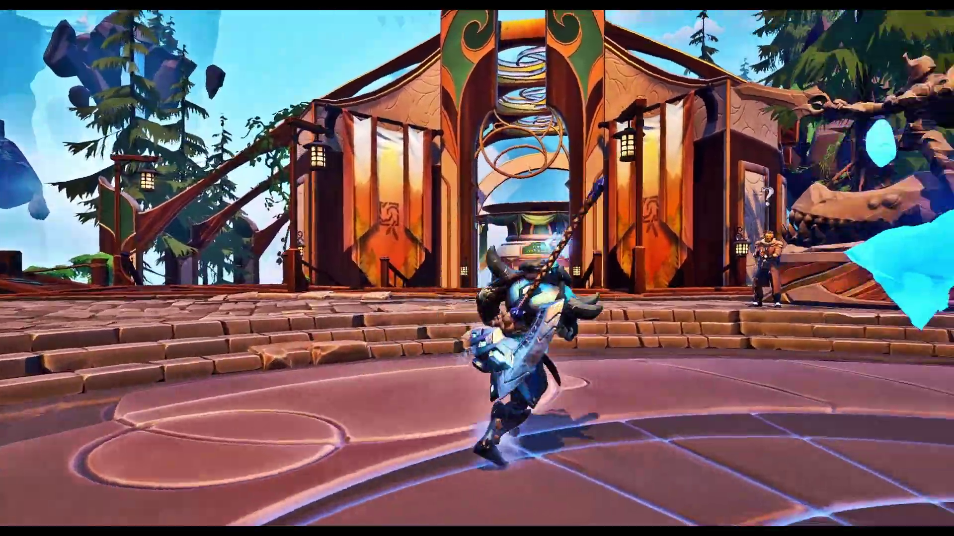
{"action": "key", "text": "w"}
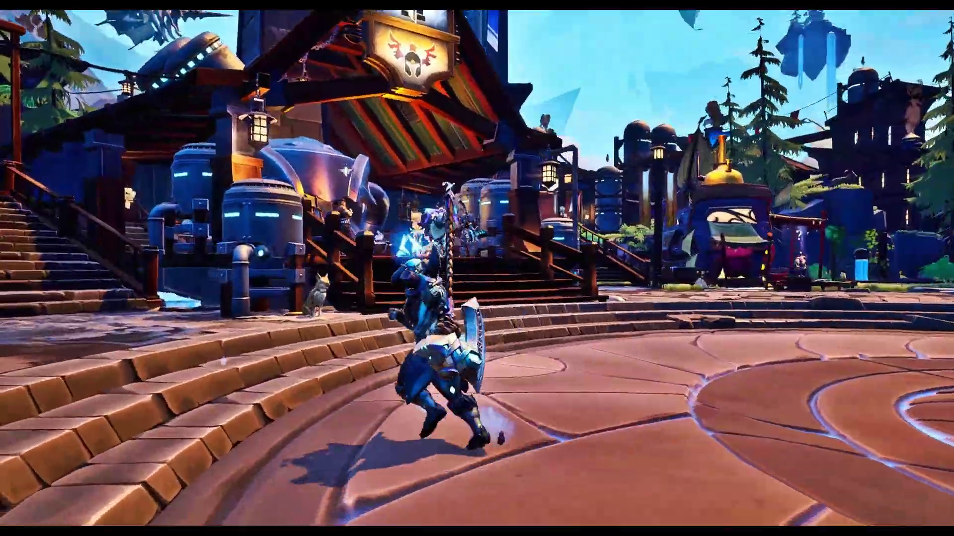
{"action": "key", "text": "w"}
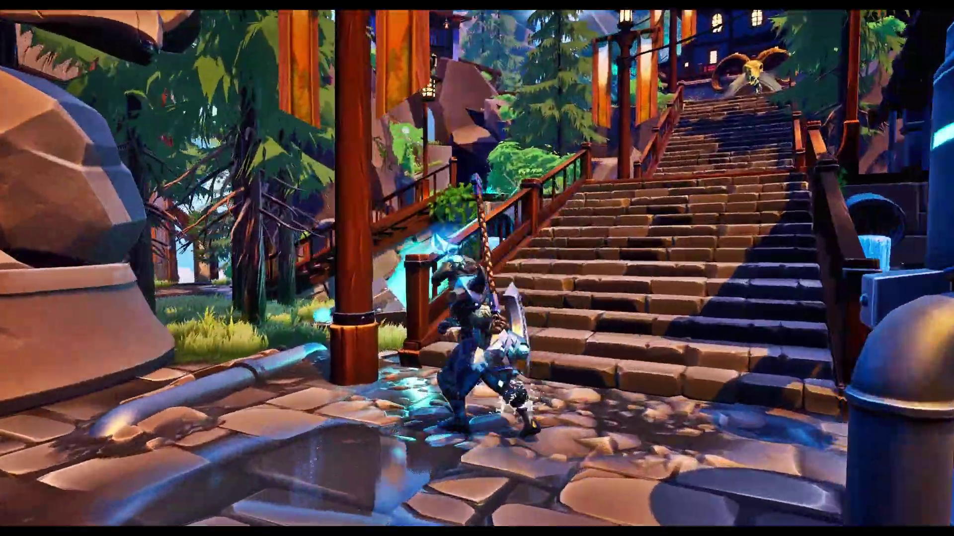
{"action": "key", "text": "w"}
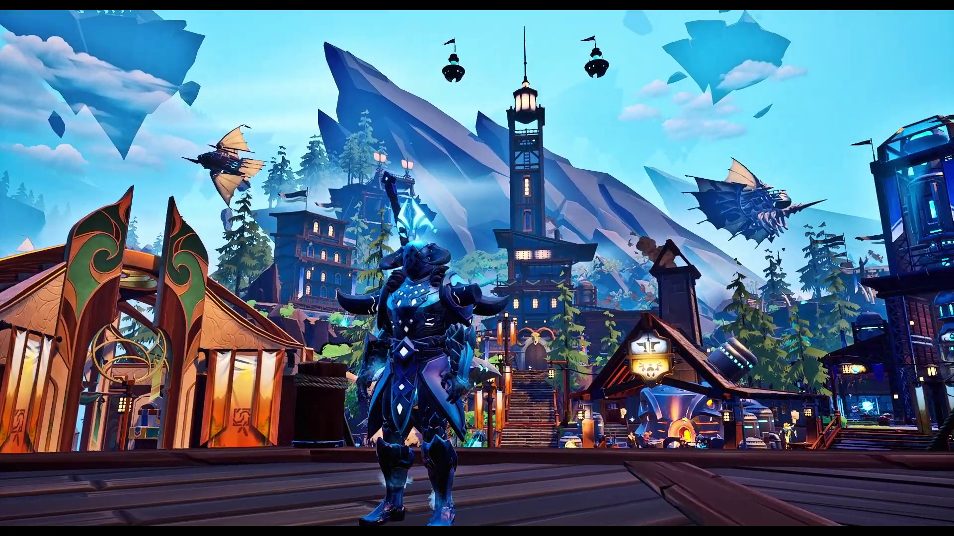
{"action": "key", "text": "super"}
{"action": "key", "text": "Escape"}
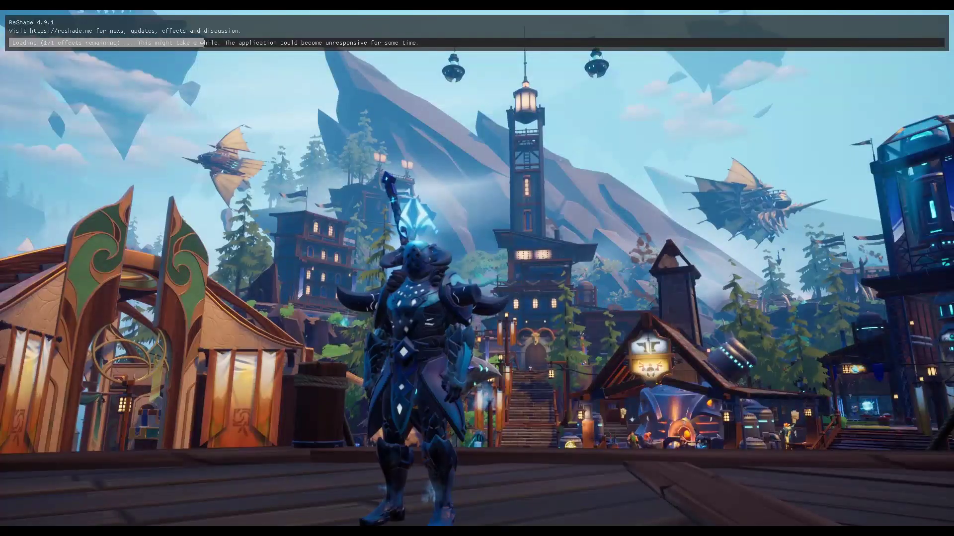